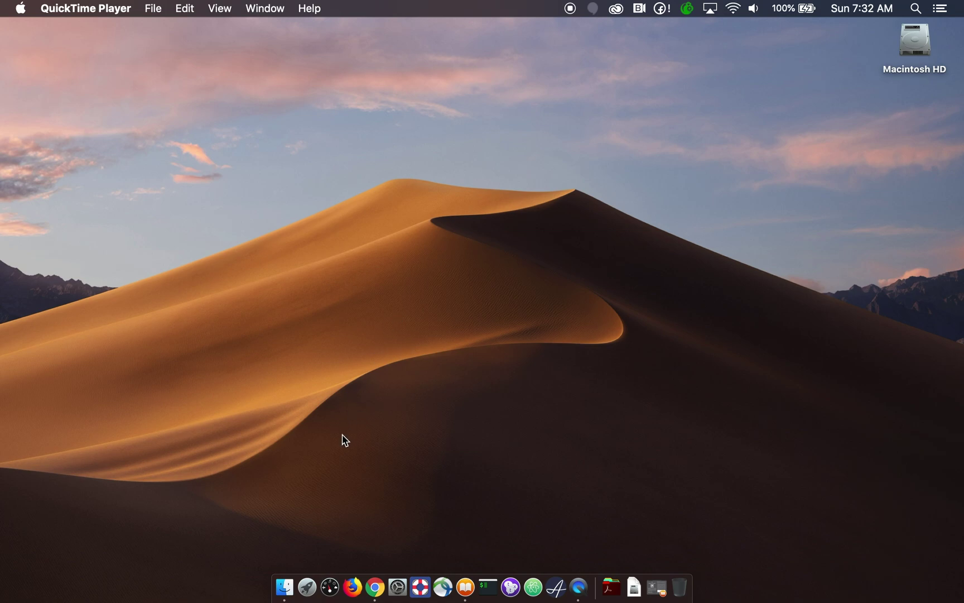
- Open dietpi.com in Chrome and show the Raspberry Pi entry in its download section
click(377, 585)
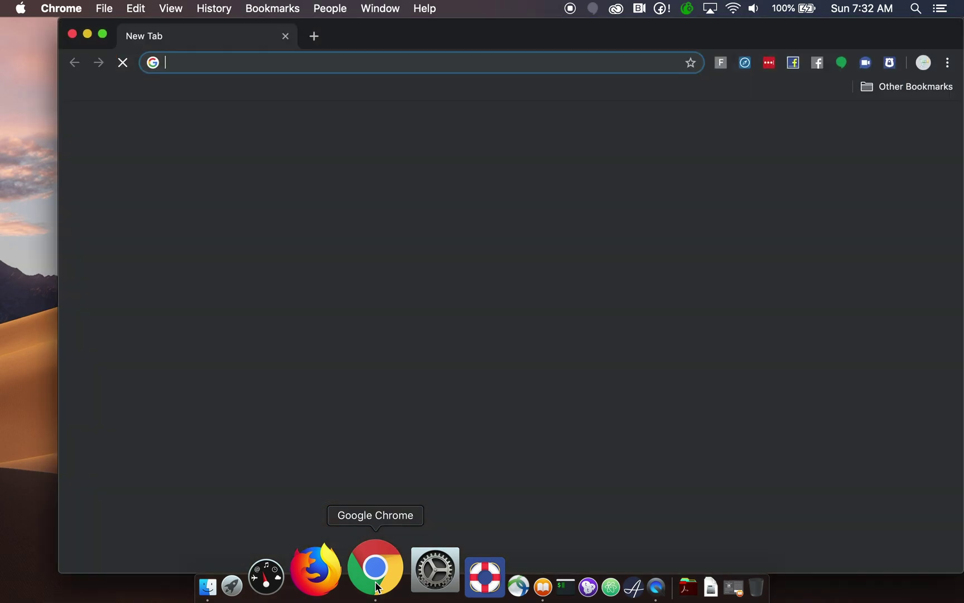
text(dietpi.com)
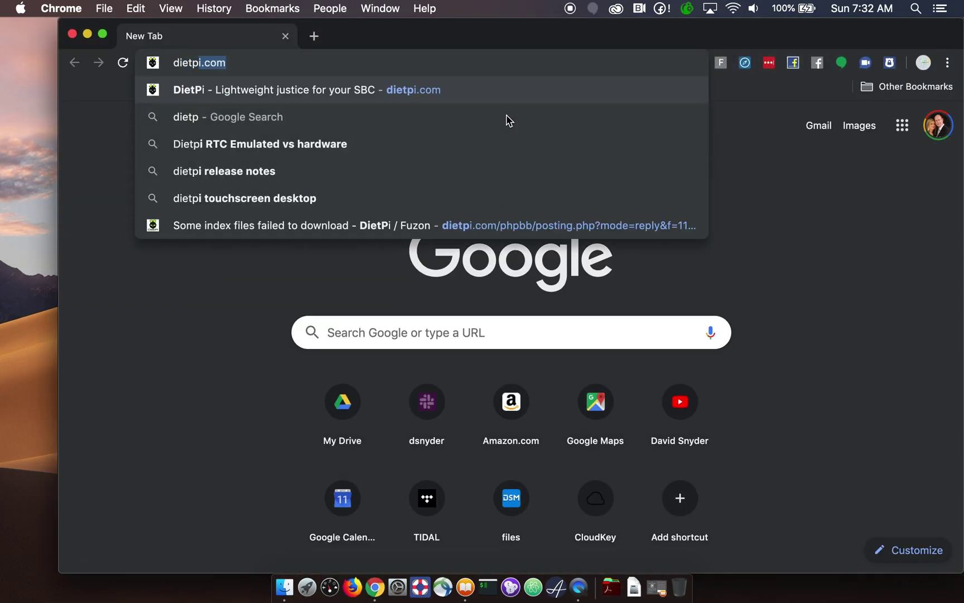
key(Return)
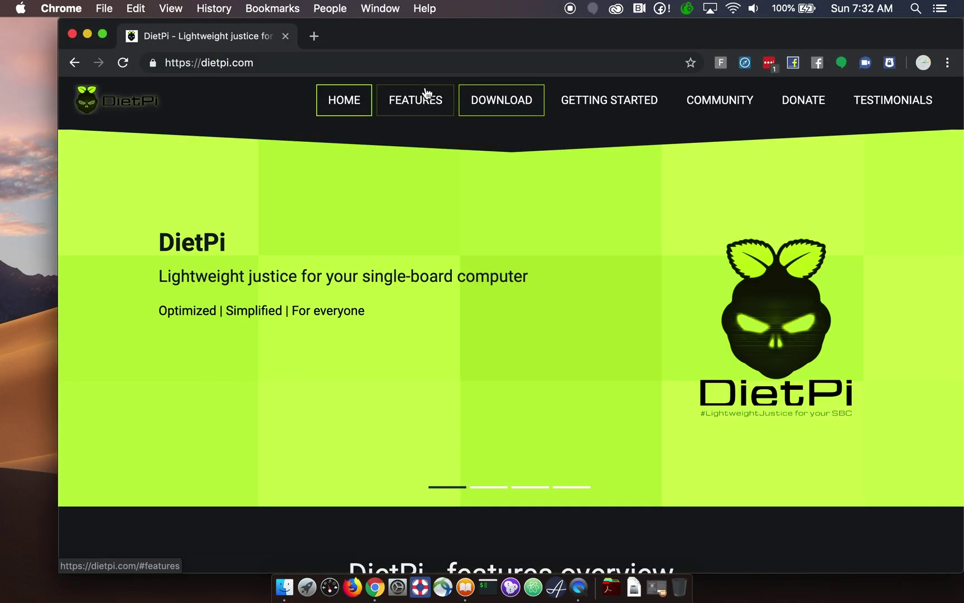
click(535, 112)
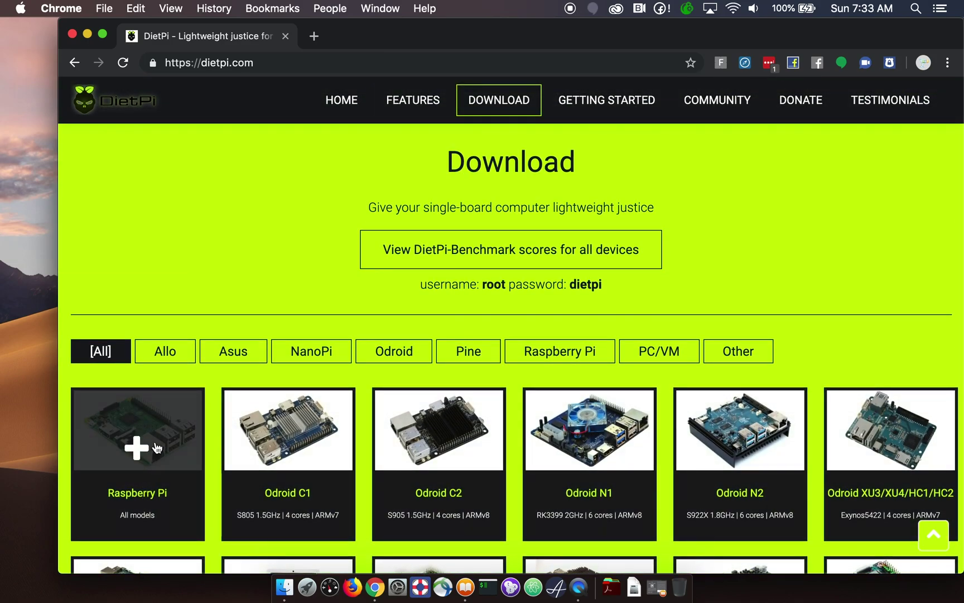
click(145, 493)
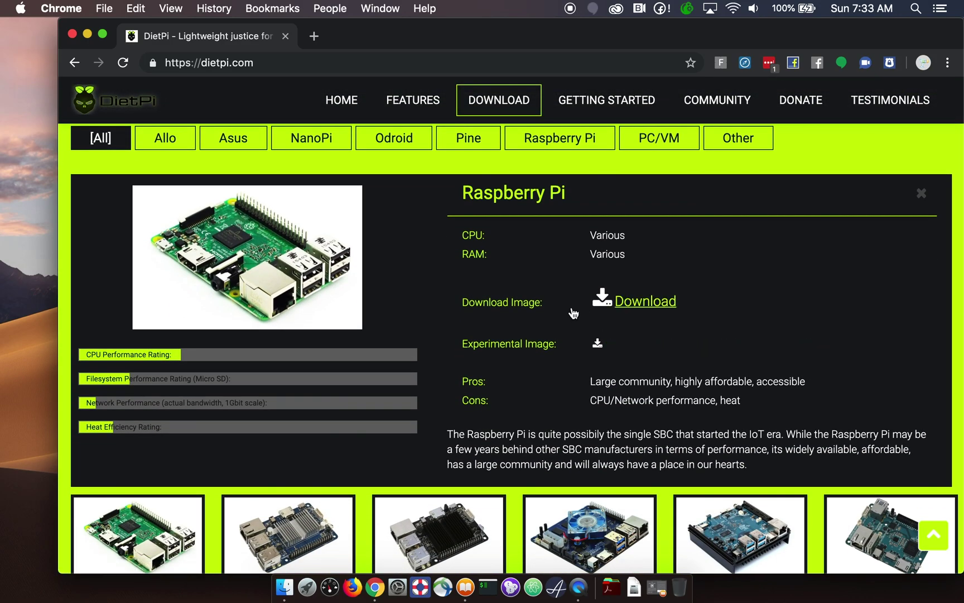
- Download the Raspberry Pi image archive DietPi_RPi-ARMv6-Stretch to the Desktop and close the browser window
click(625, 302)
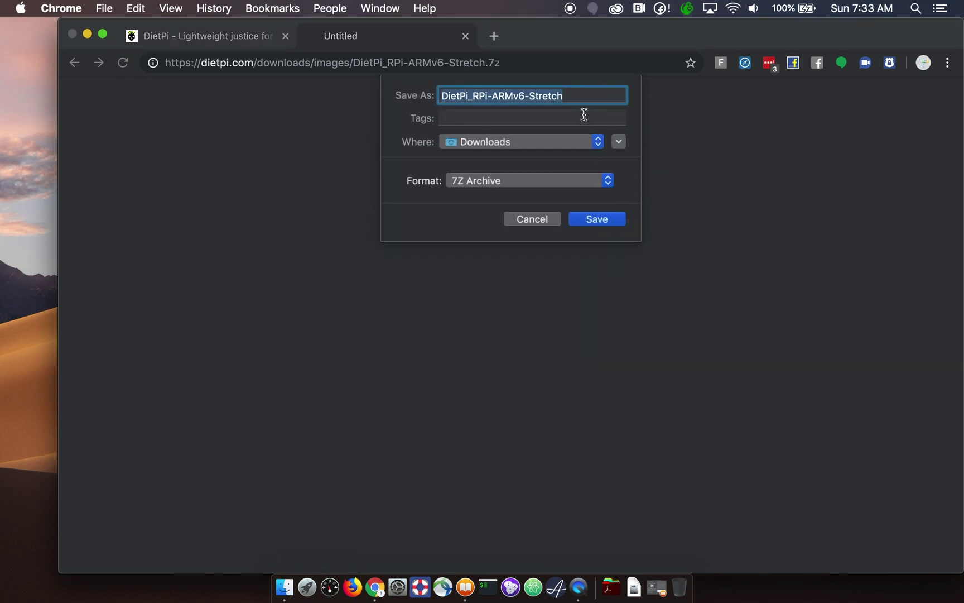
click(579, 142)
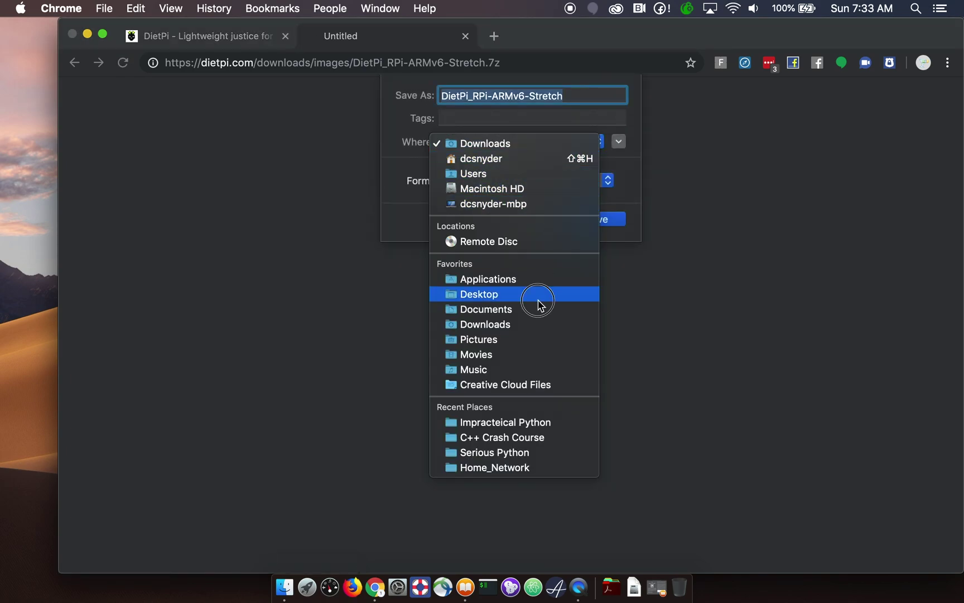
click(531, 295)
click(599, 221)
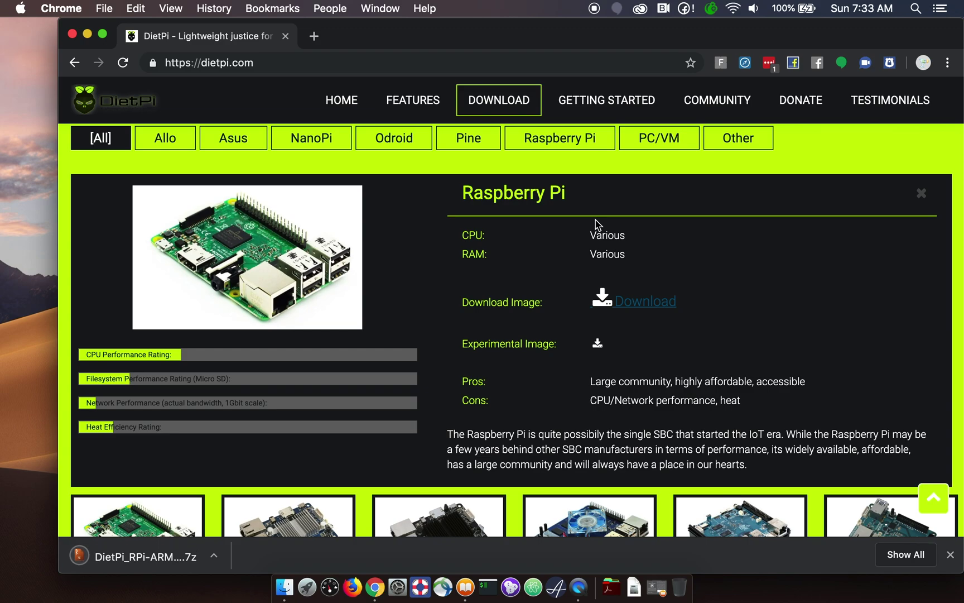
click(76, 33)
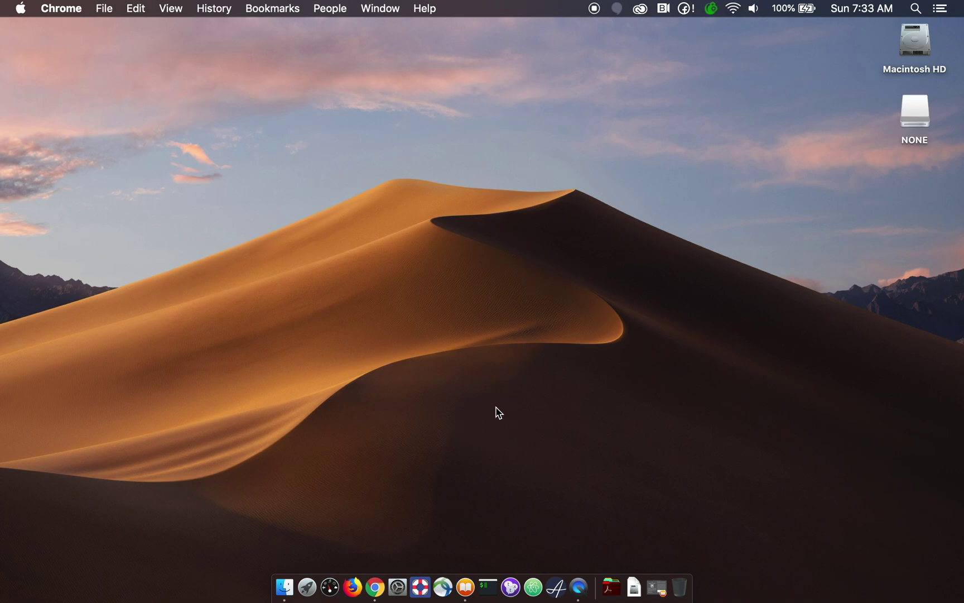
- Open SD Card Formatter to check the inserted card's type, capacity and formatting options, and close it
key(super+space)
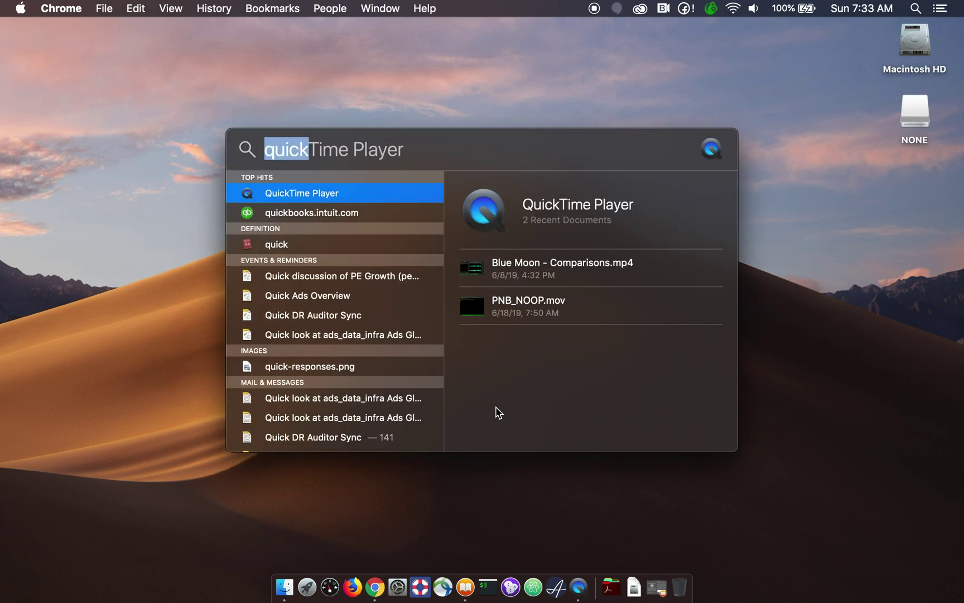
text(sd)
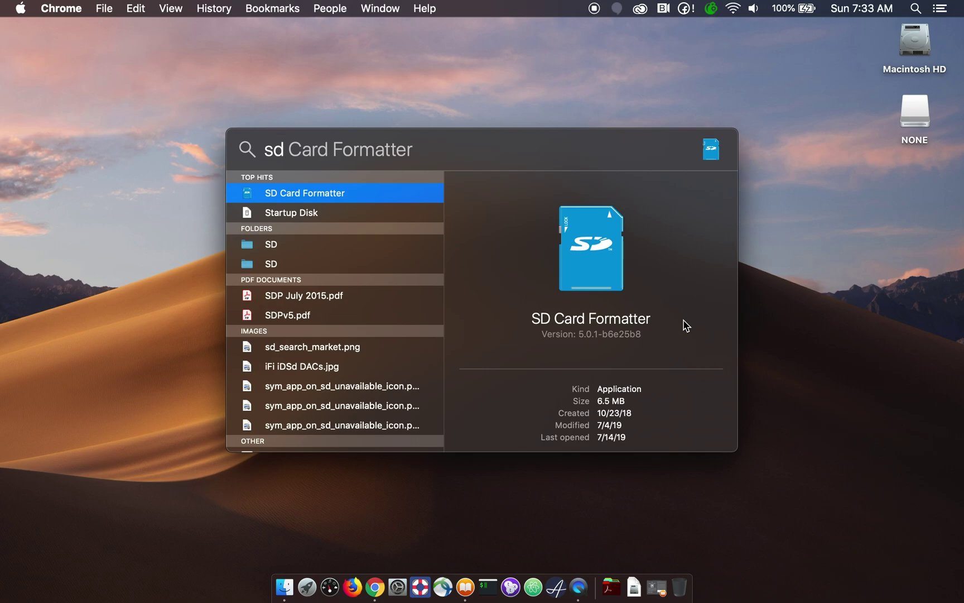
key(Return)
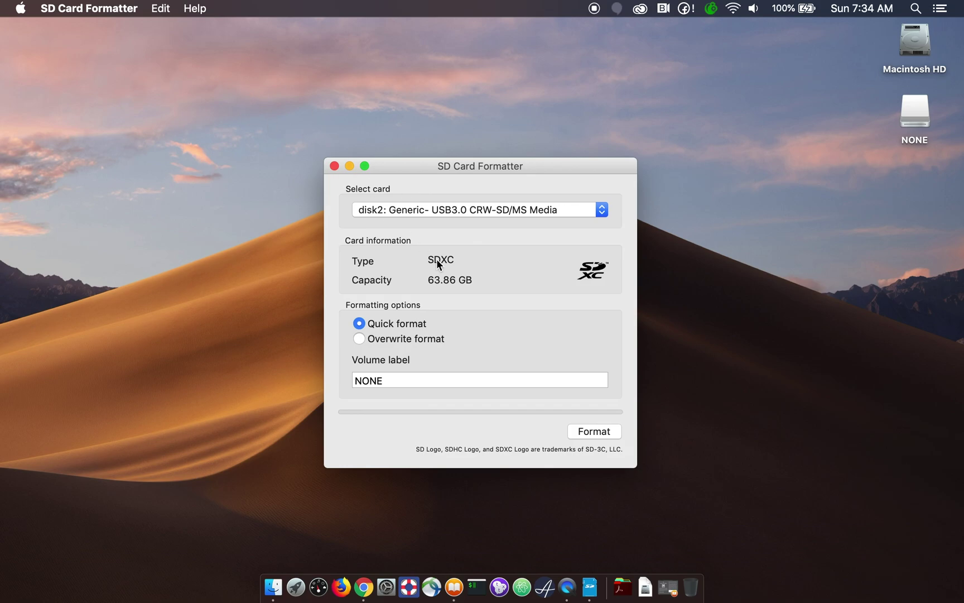
click(335, 166)
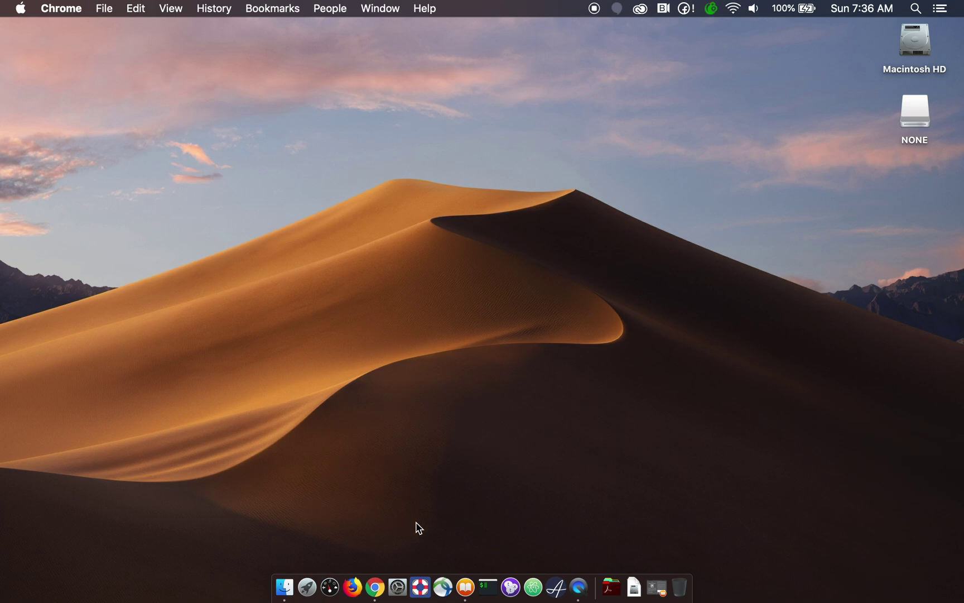
- Open balenaEtcher and look for a selectable DietPi image on the Desktop, cancelling the file selection
key(super+space)
text(et)
key(Return)
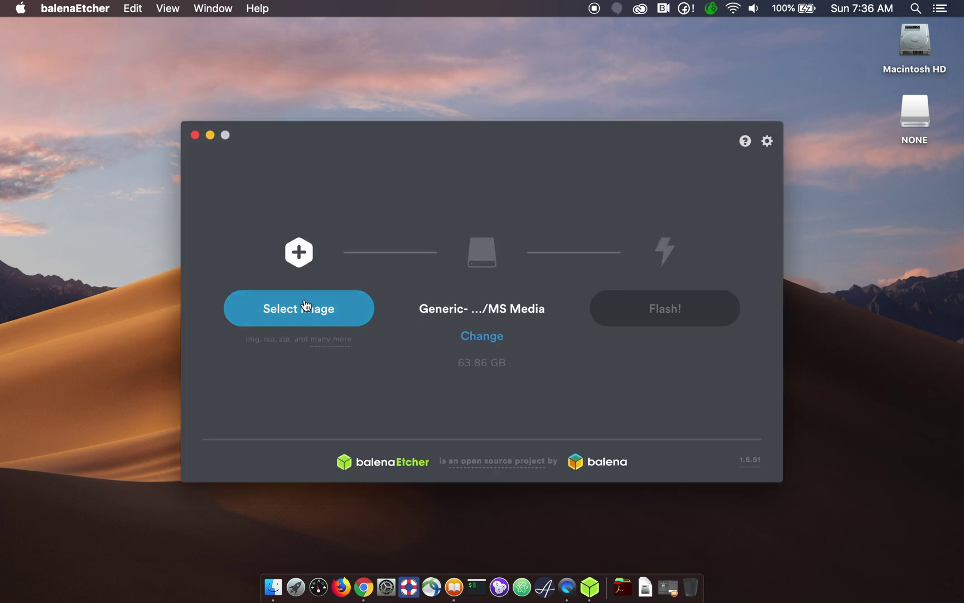
click(304, 310)
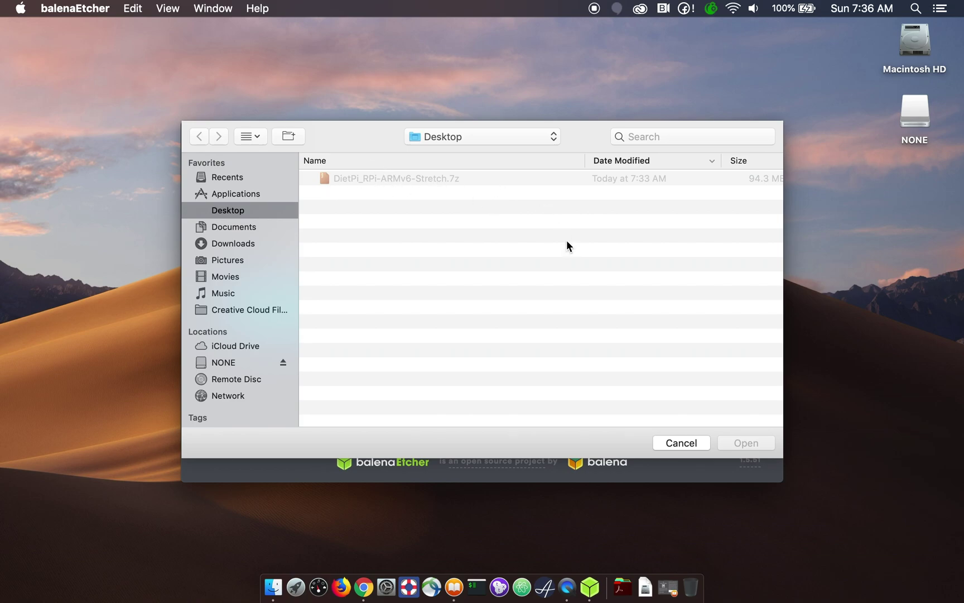
click(673, 442)
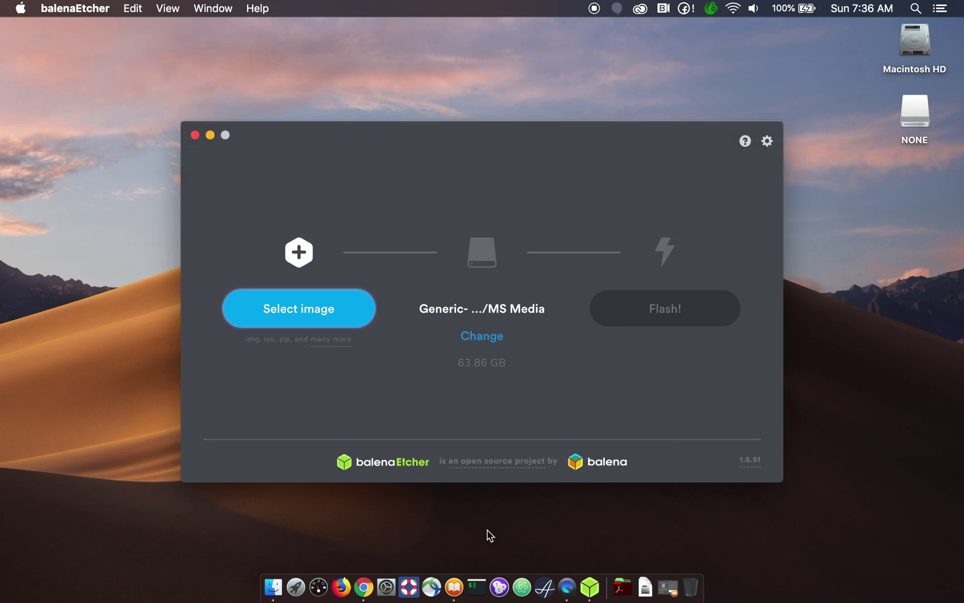
- Open the Keka archiver, view its version and website information, and close its windows
click(457, 516)
key(super+space)
text(keka)
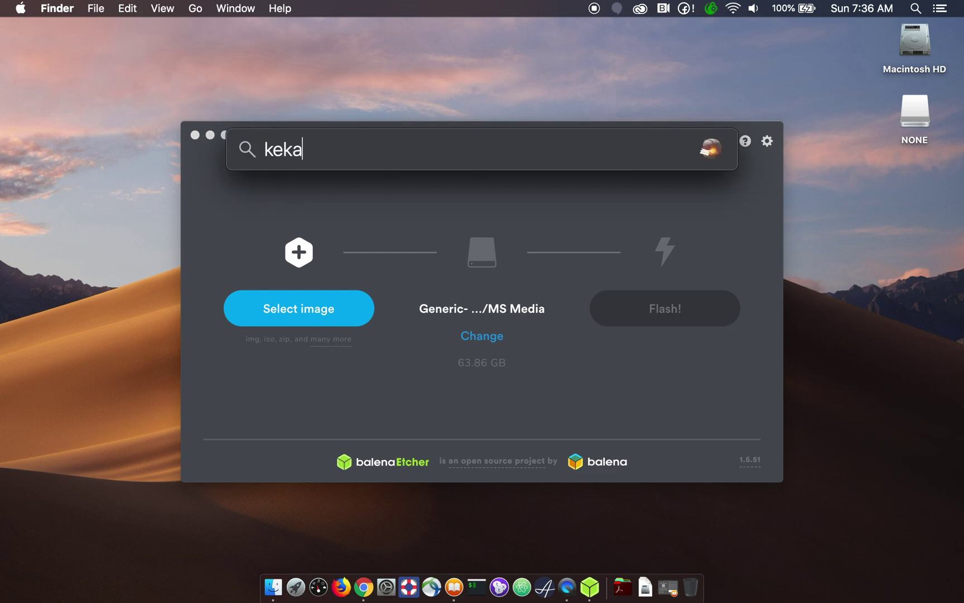
key(Return)
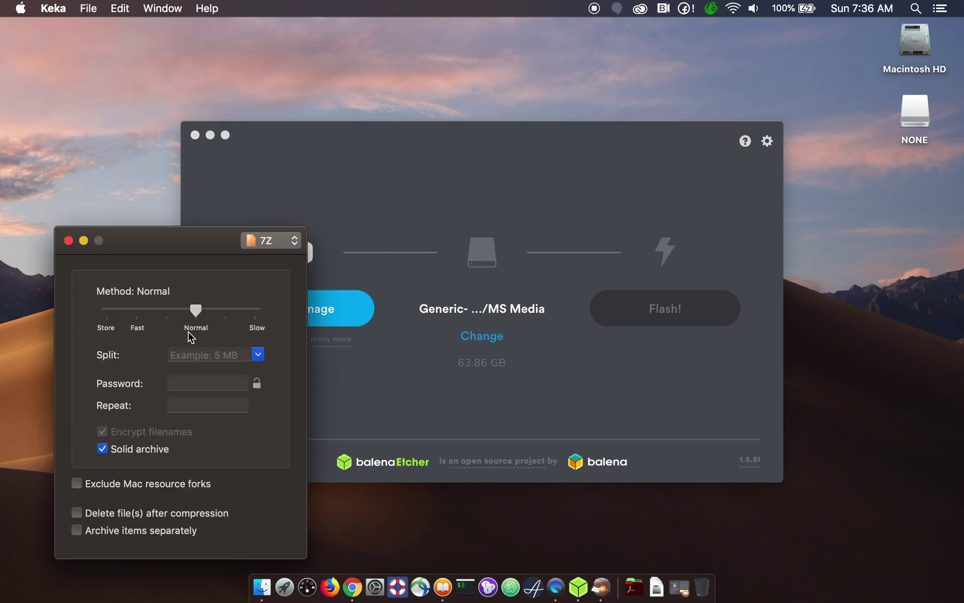
click(55, 7)
click(65, 29)
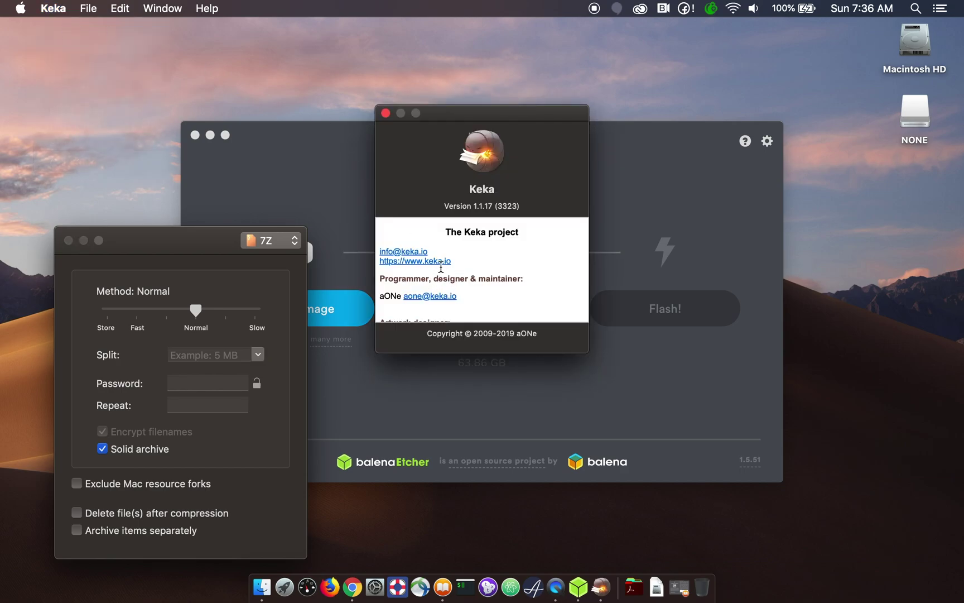
click(385, 114)
click(68, 240)
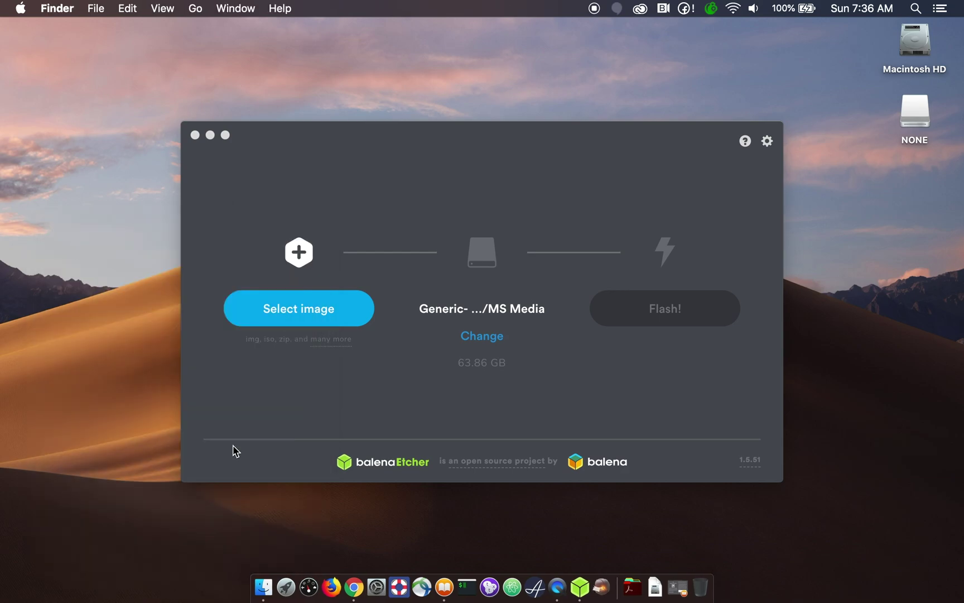
- Extract the DietPi_RPi-ARMv6-Stretch.7z archive on the Desktop in Finder and list the extracted folder's contents
click(276, 584)
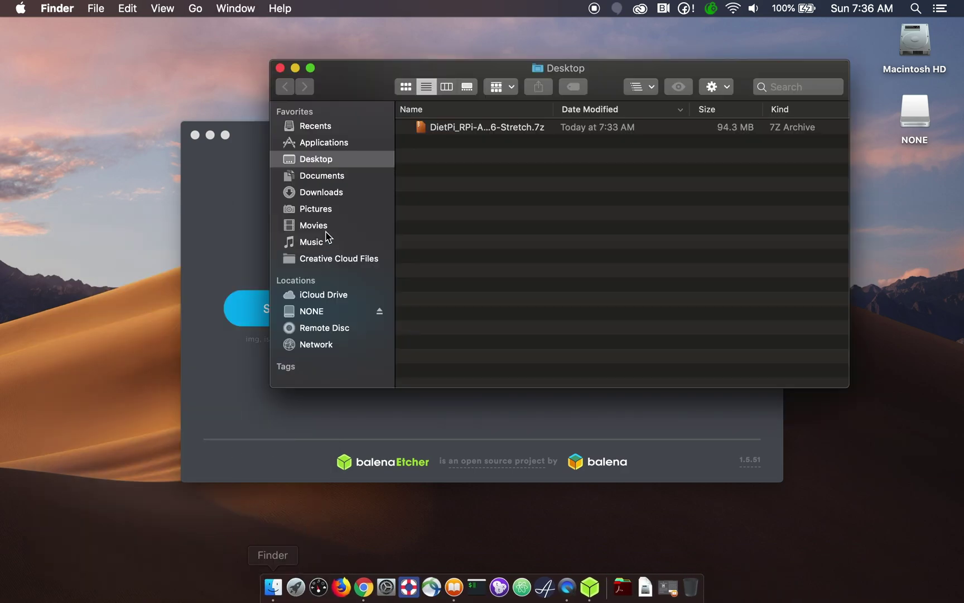
click(456, 126)
double_click(457, 127)
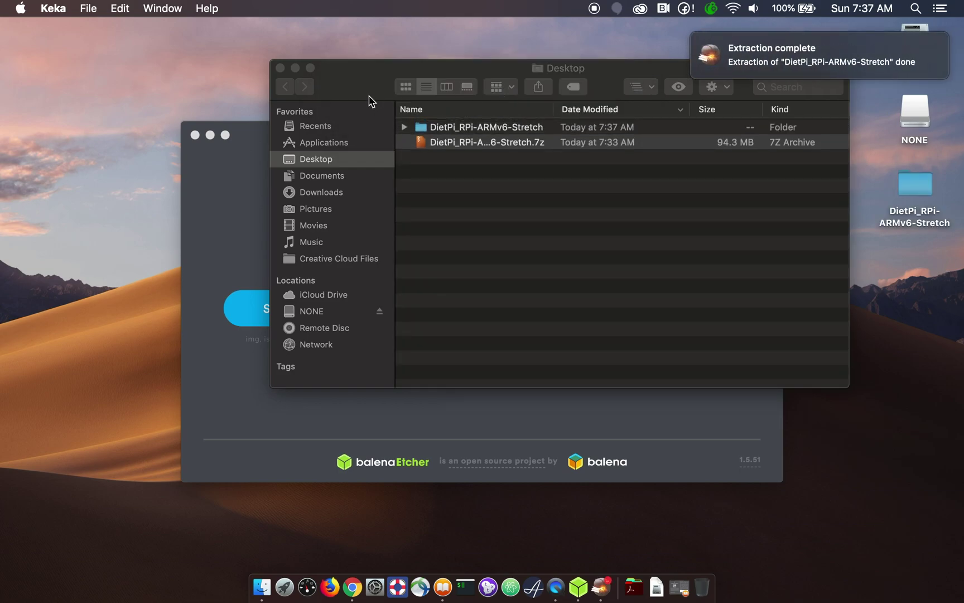
click(405, 127)
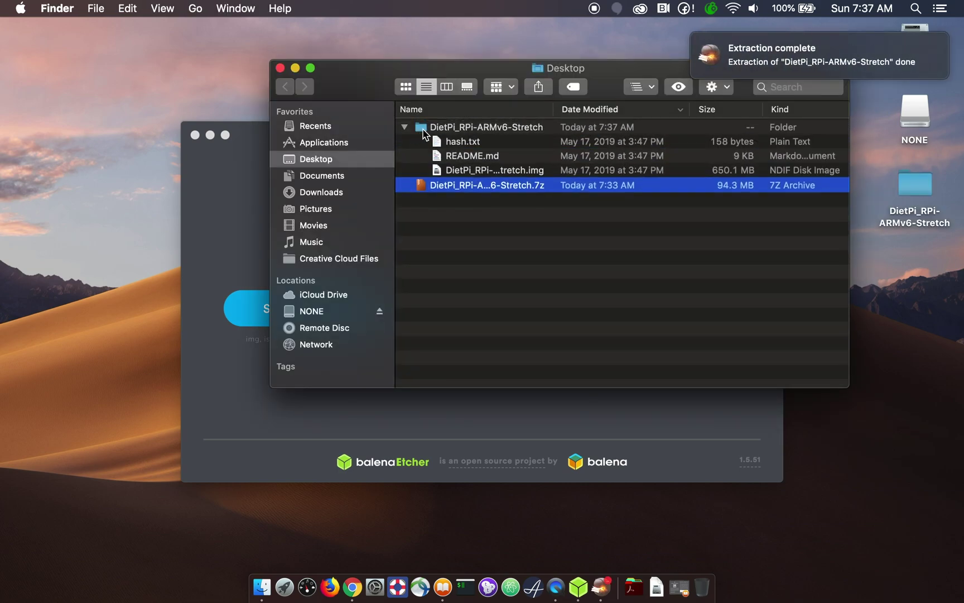
click(279, 69)
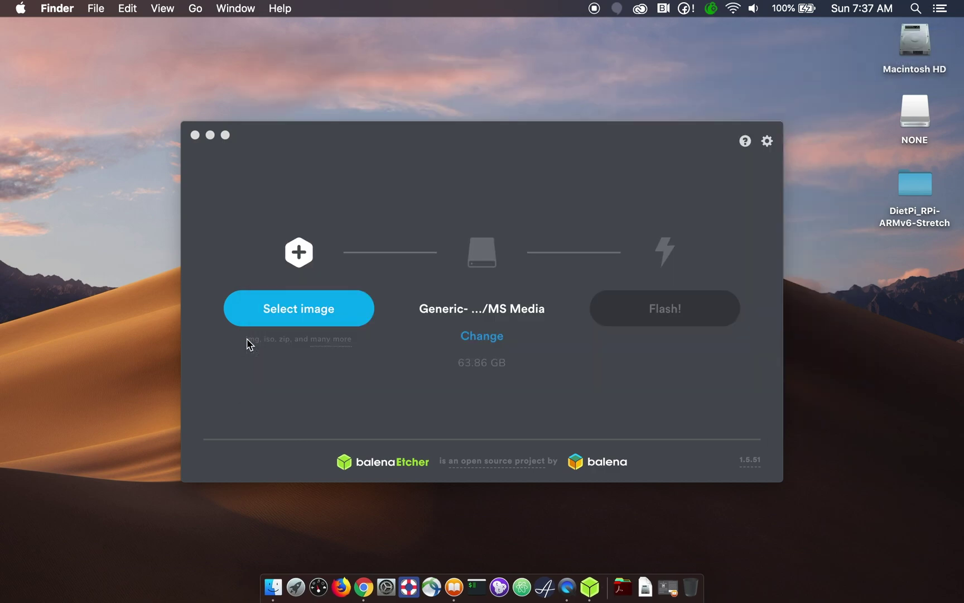
- Select DietPi_RPi-ARMv6-Stretch.img from the extracted Desktop folder as the image to flash in balenaEtcher
click(297, 311)
click(297, 310)
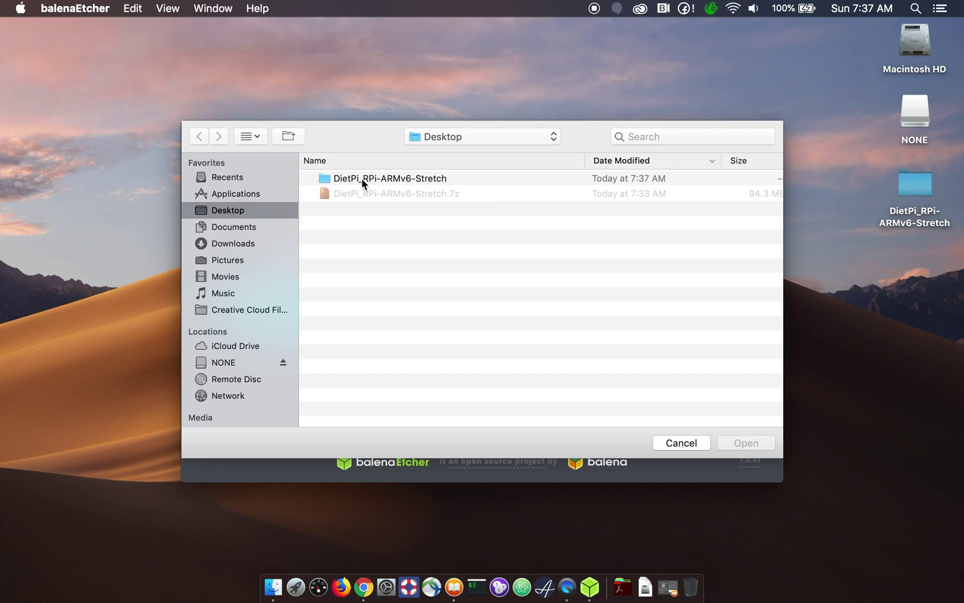
double_click(362, 178)
click(407, 204)
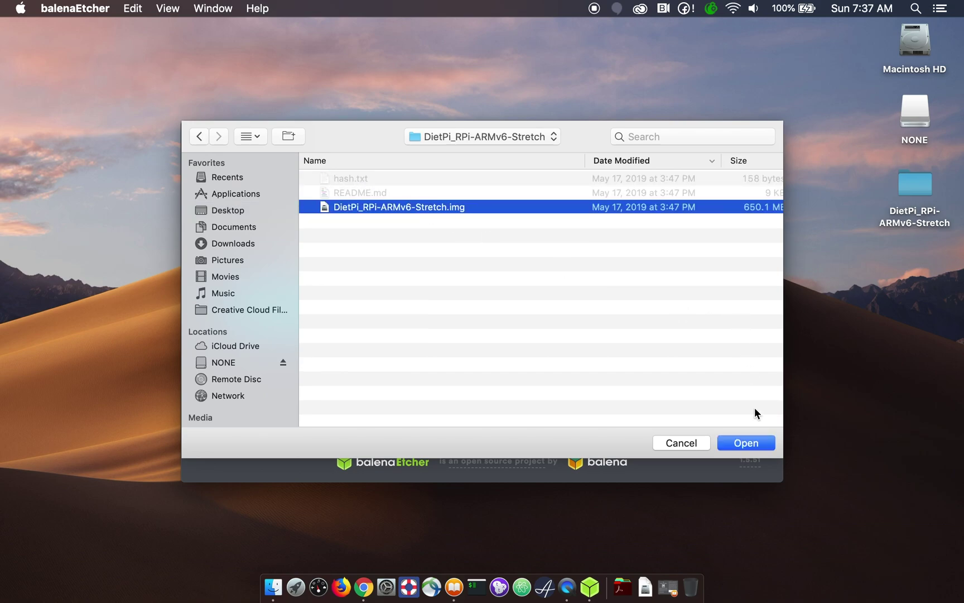
click(752, 443)
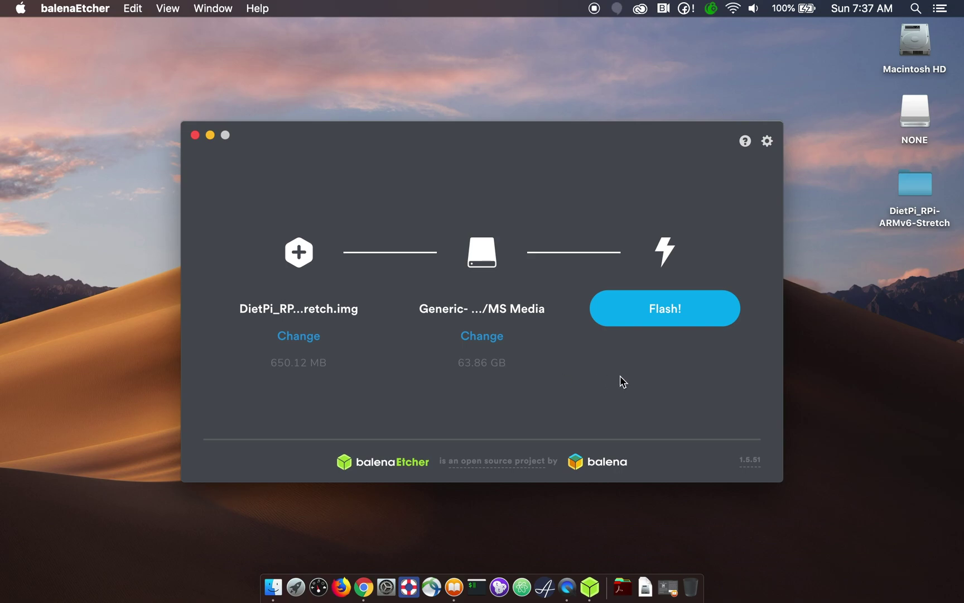
- Review the balenaEtcher settings and flash the selected DietPi image to the SD card
click(769, 144)
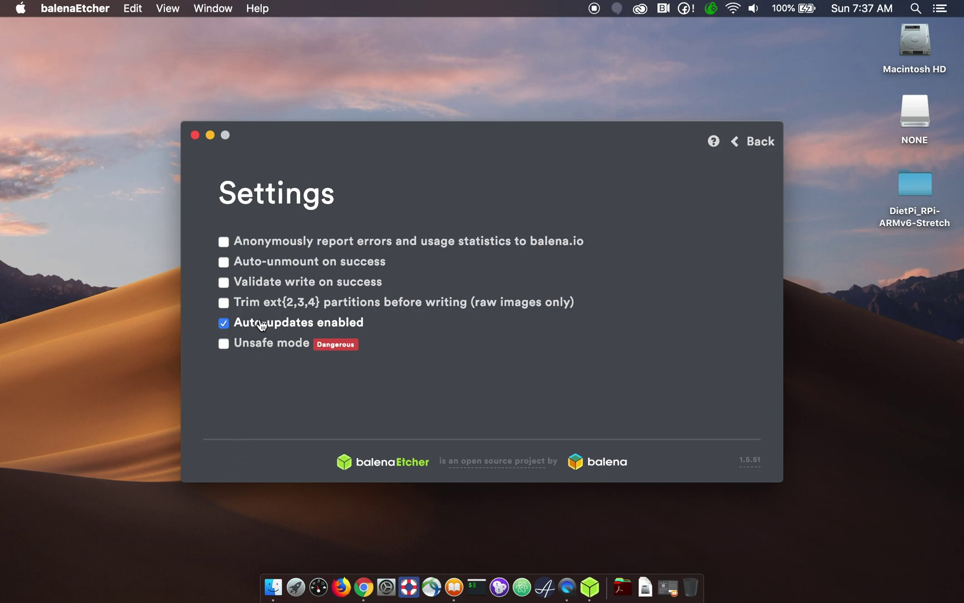
click(754, 141)
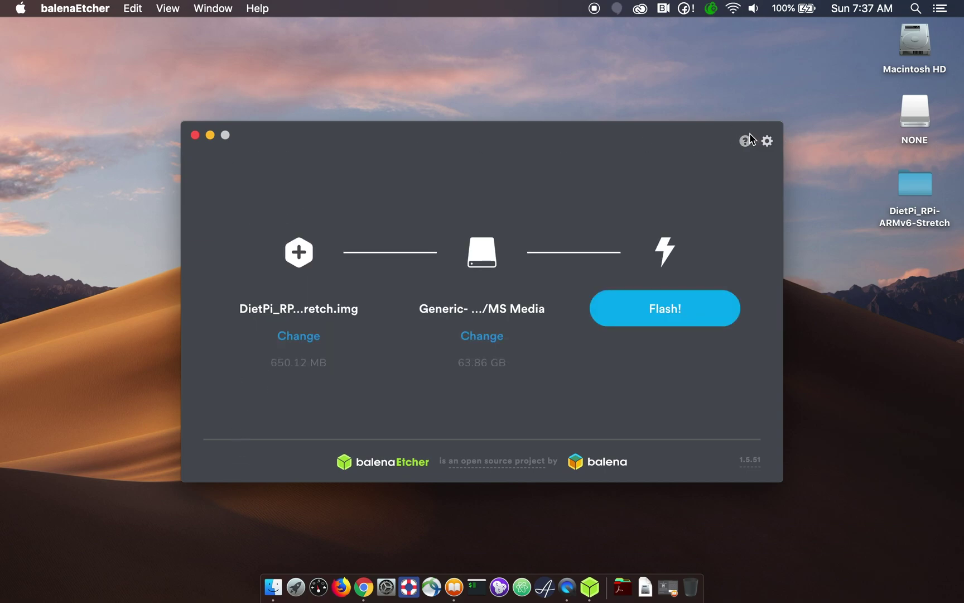
click(652, 312)
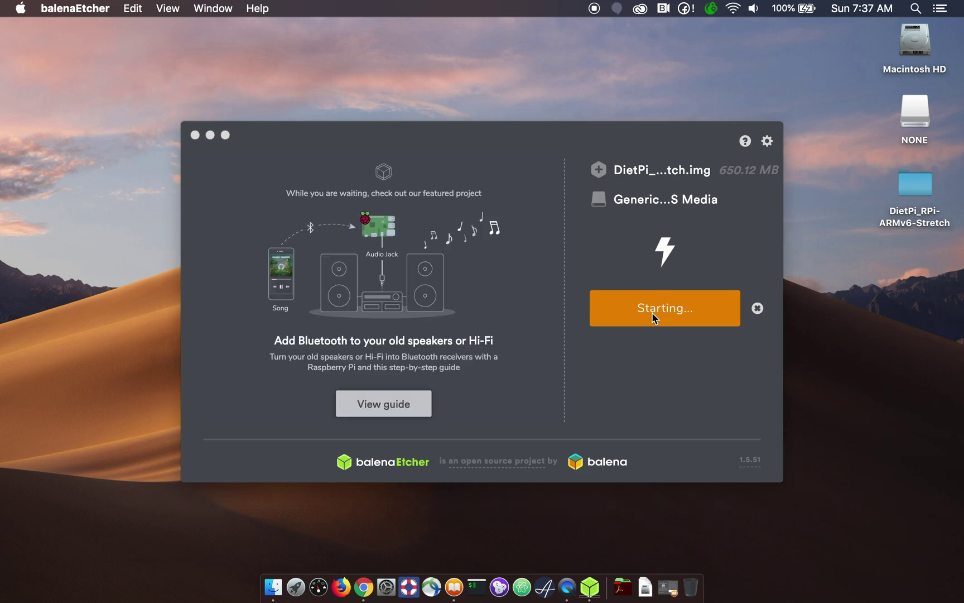
key(Return)
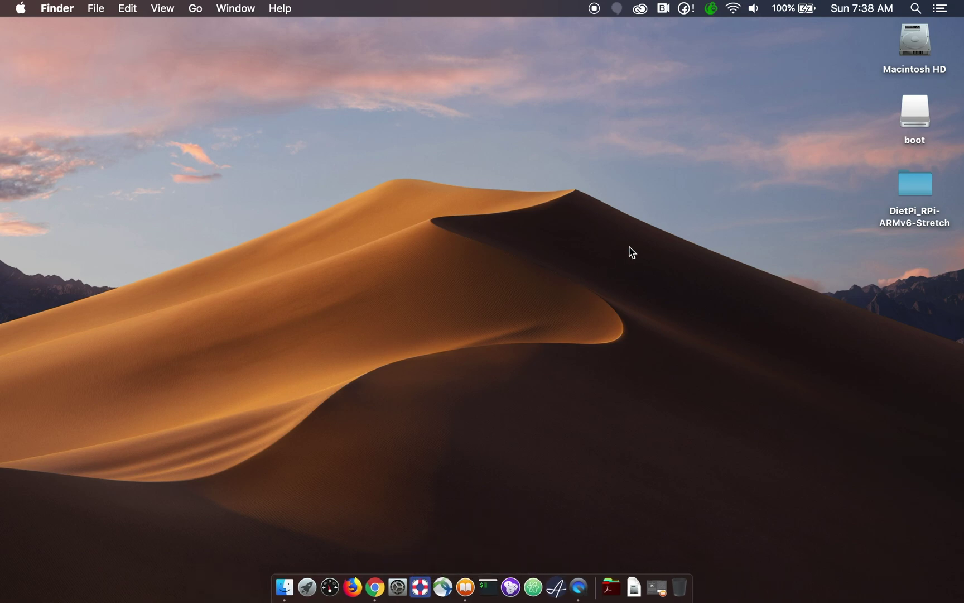
- Switch to Chrome, download ws-e.com/dietpi-setup, save it as dietpi-setup on the boot volume, and close the browser window
click(374, 594)
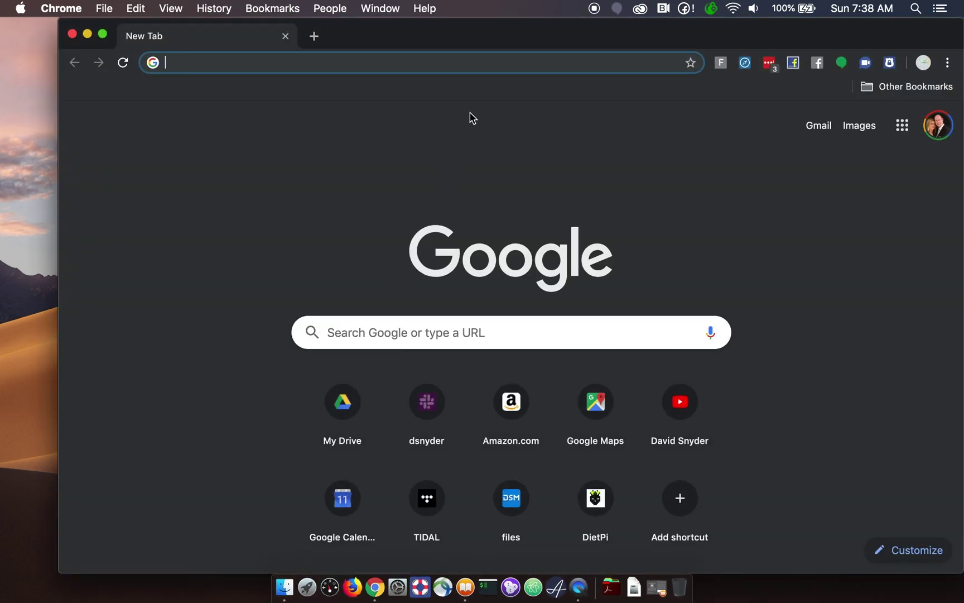
text(ws-)
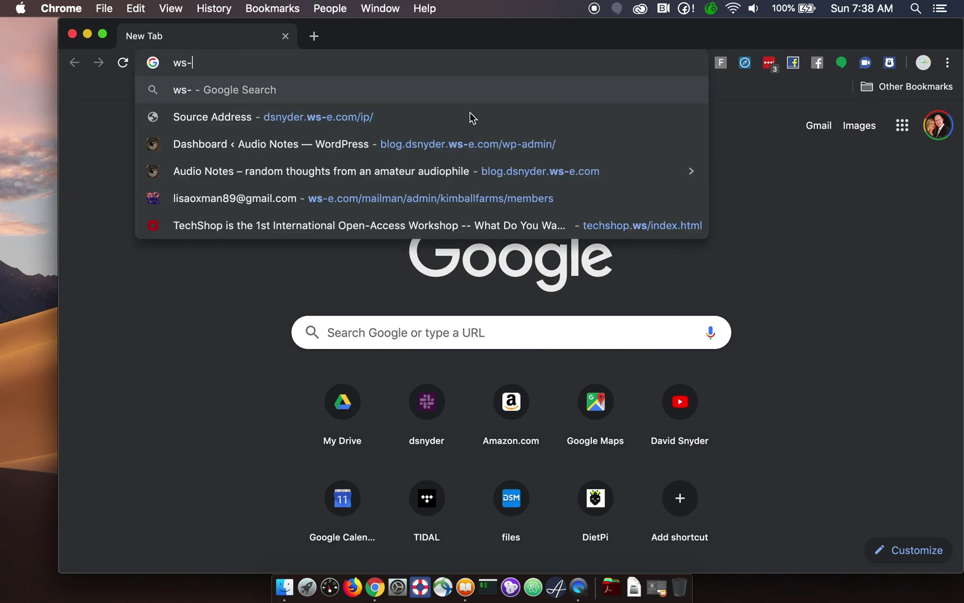
text(e.com/dietpi-setup)
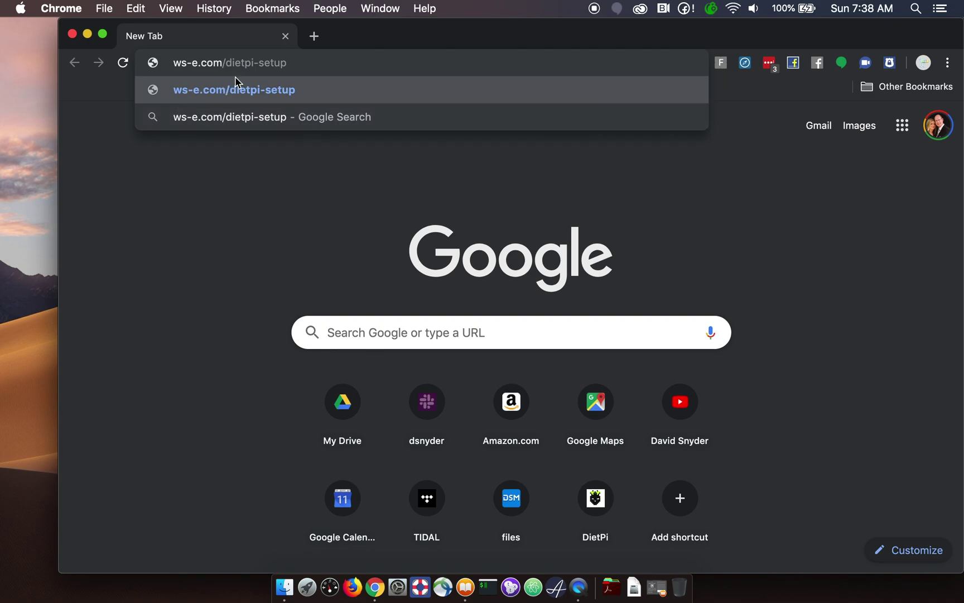
click(373, 90)
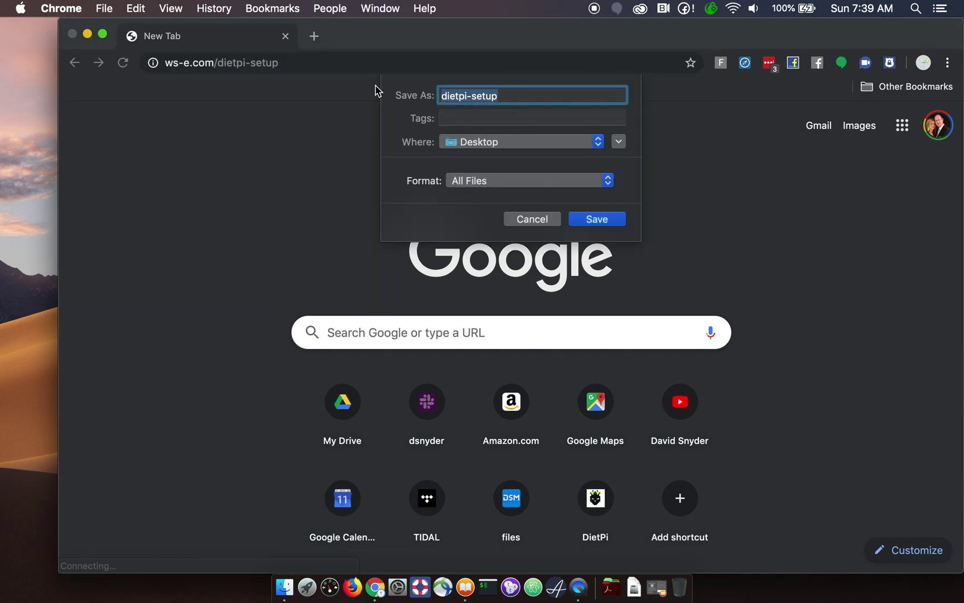
click(509, 146)
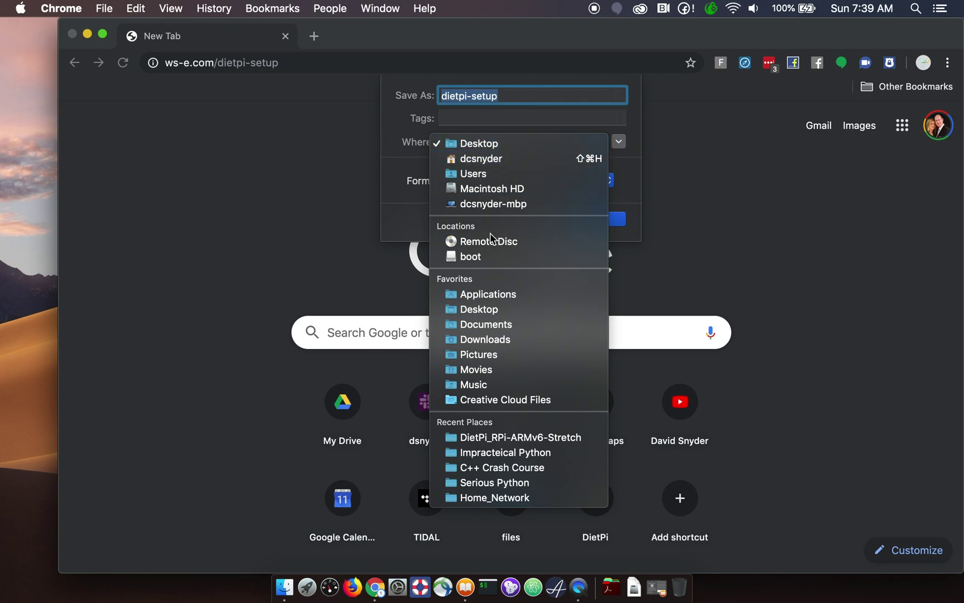
click(487, 256)
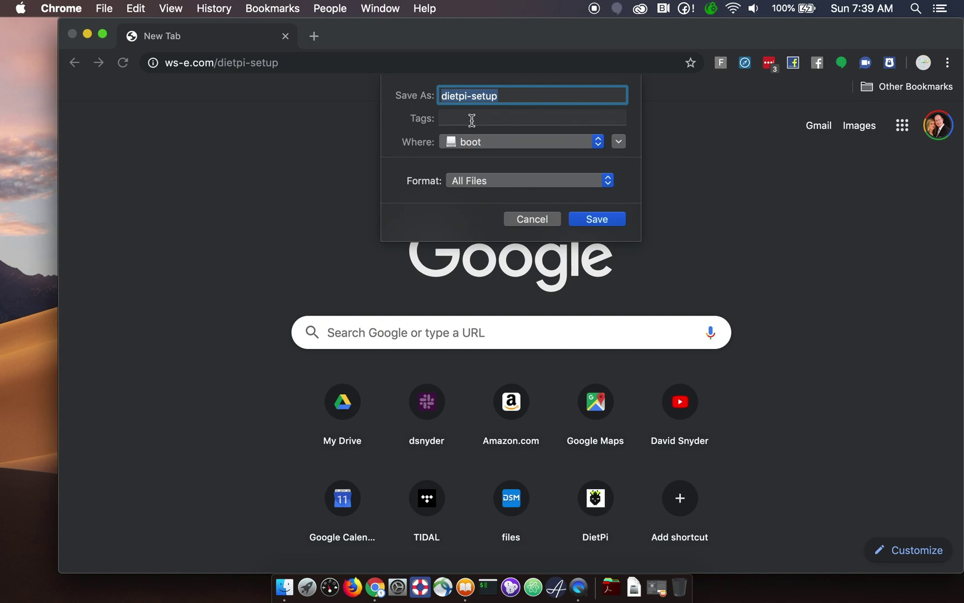
click(596, 222)
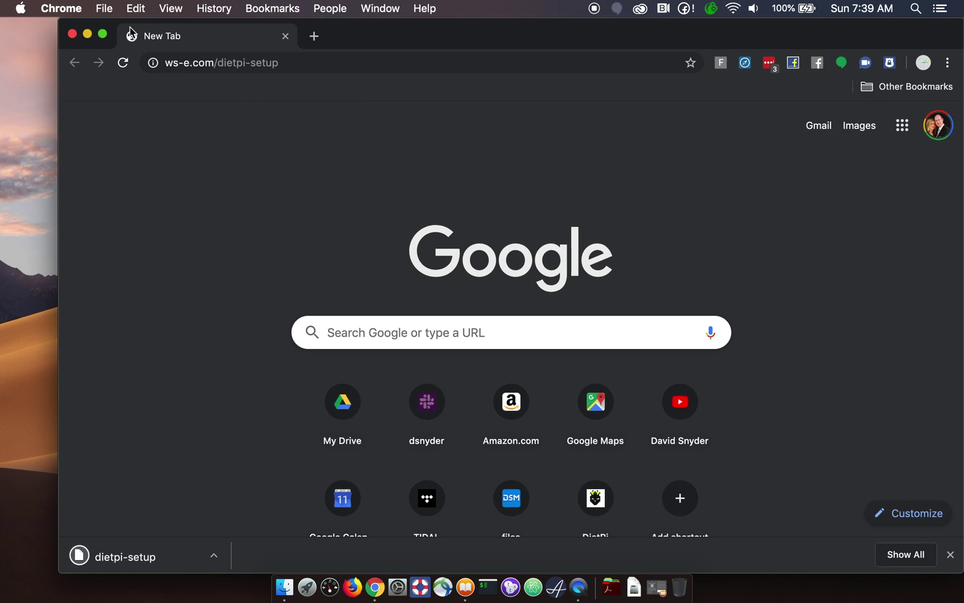
click(72, 34)
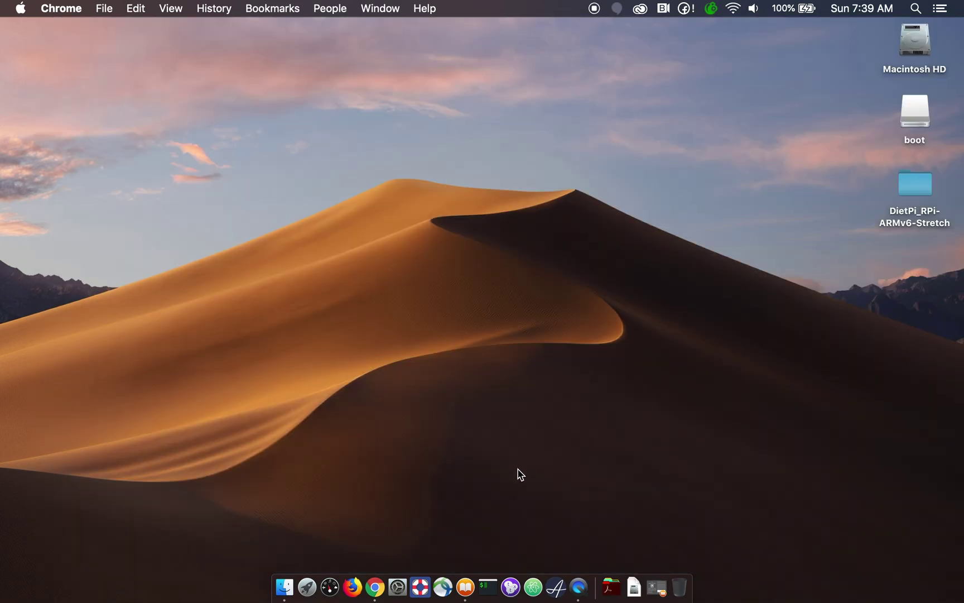
- Switch to iTerm2, change to /Volumes/boot/ and list its files with ls -ltr to check for the dietpi-setup file
click(487, 583)
text(cd /Vo)
key(Tab)
text(boo)
key(Tab)
key(Return)
text(ls -ltr)
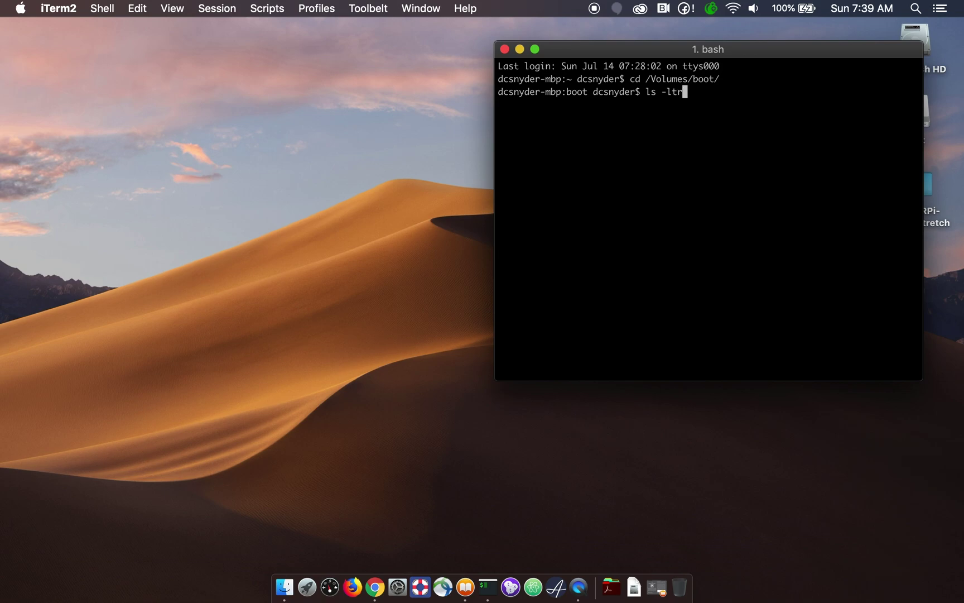
key(Return)
double_click(823, 360)
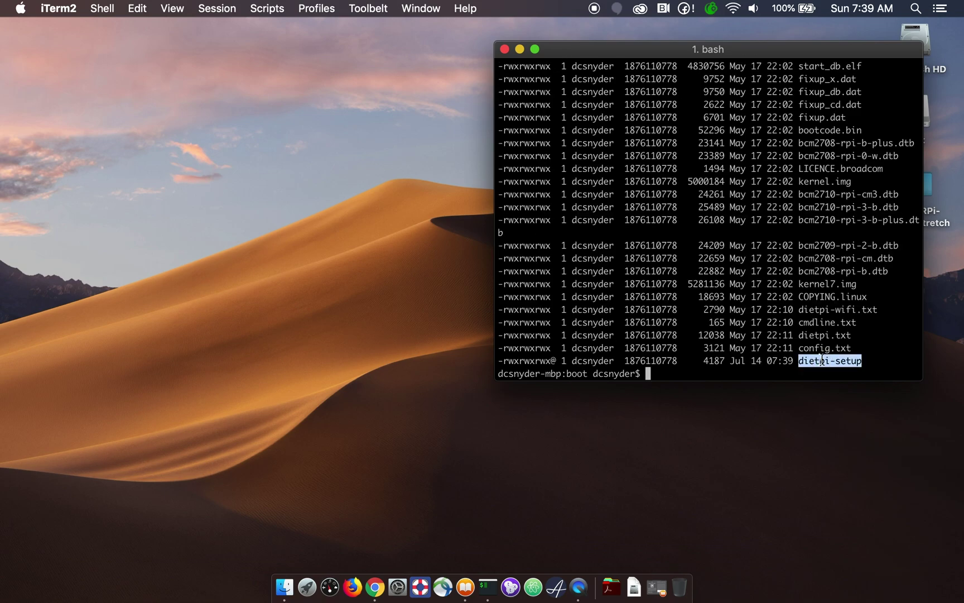
drag(784, 52, 365, 28)
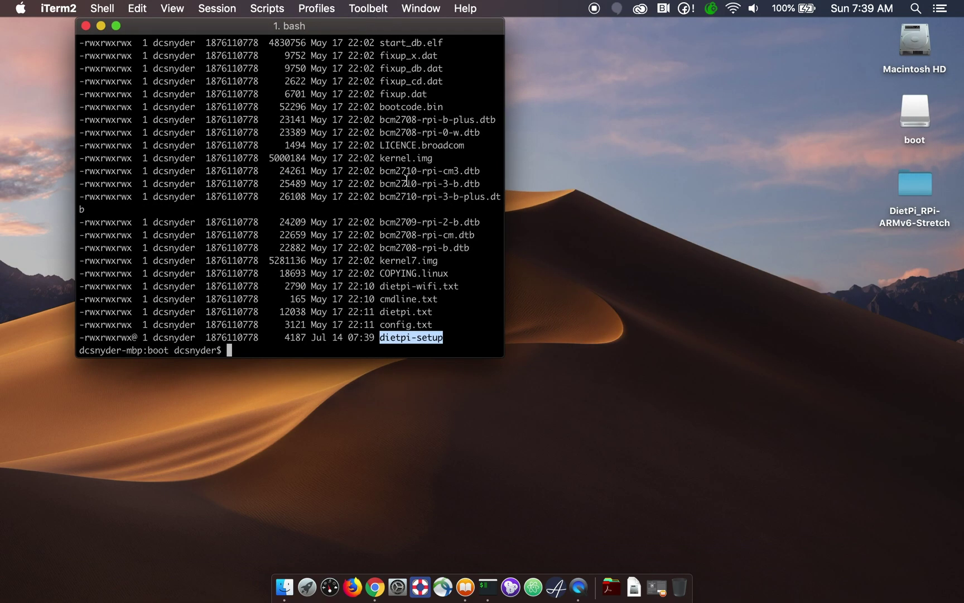
- Page through the dietpi-setup script with less to examine its configuration parameters, and quit the viewer
text(less d)
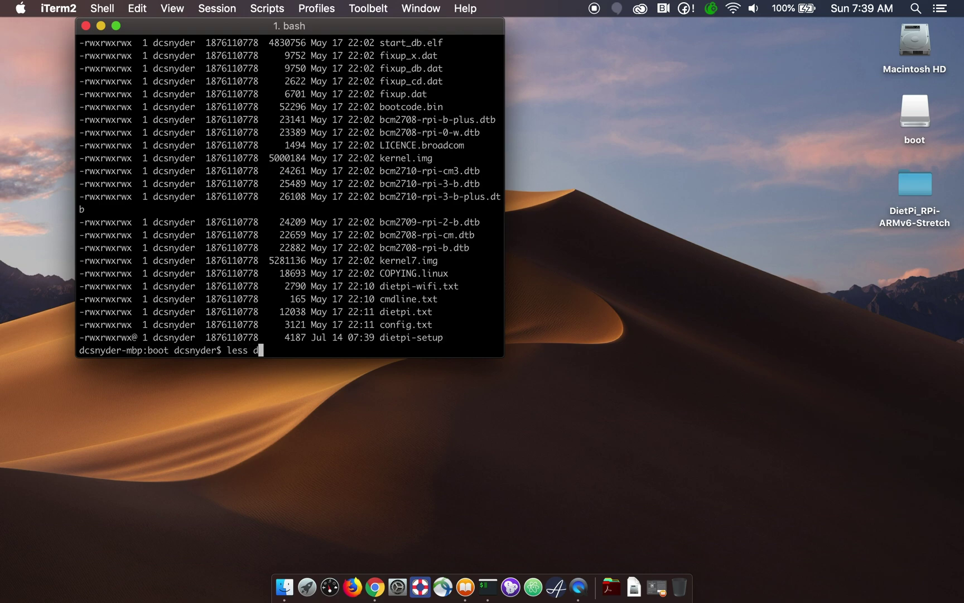
text(ietpi-setup)
key(Return)
key(space)
key(space)
key(space)
key(space)
key(b)
key(b)
key(b)
key(space)
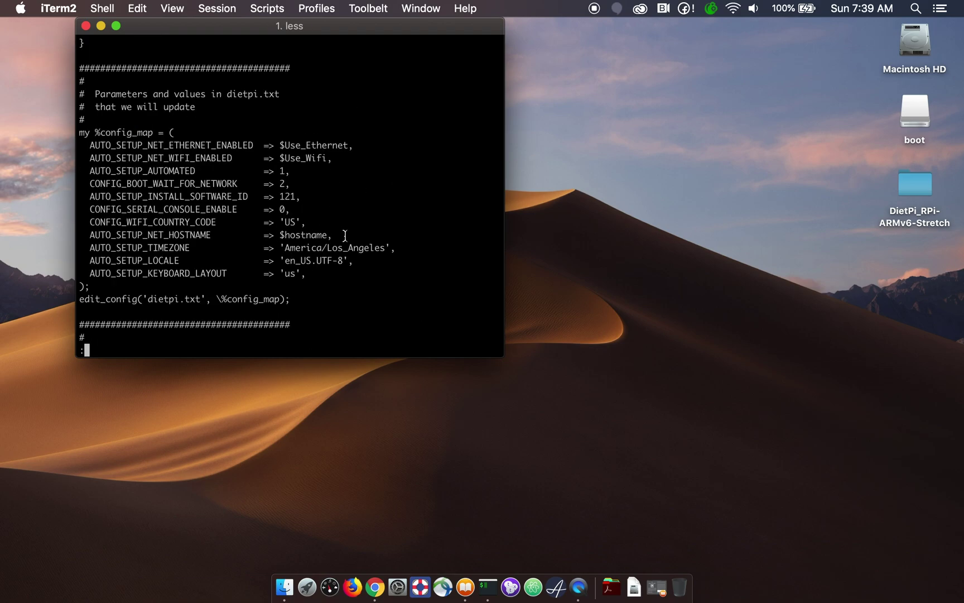
text(q)
- Run the dietpi-setup script from the boot volume with the command perl ./dietpi-setup
text(./)
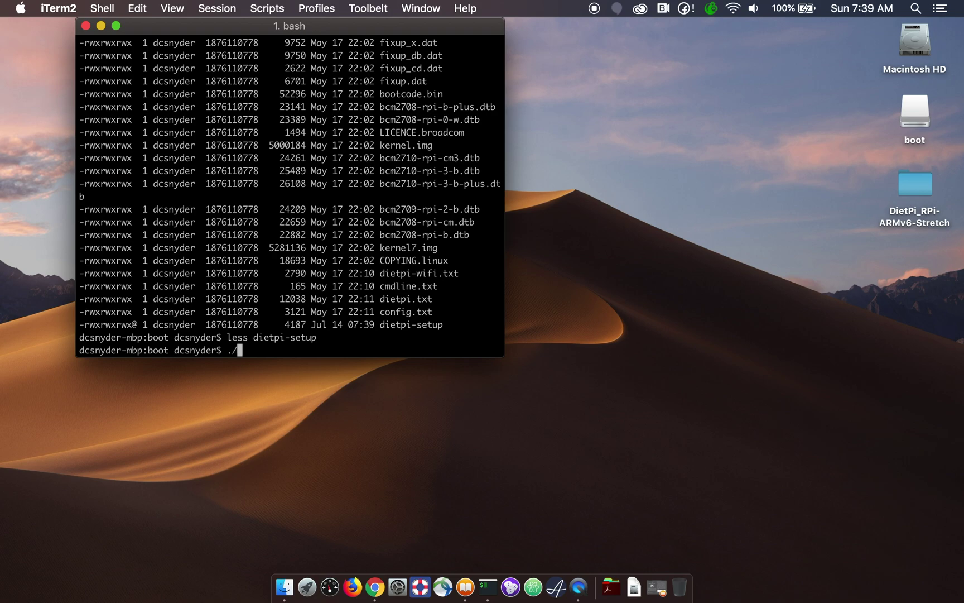
text(dietpi-s)
key(Tab)
key(ctrl+u)
text(perl ./dietpi-setup)
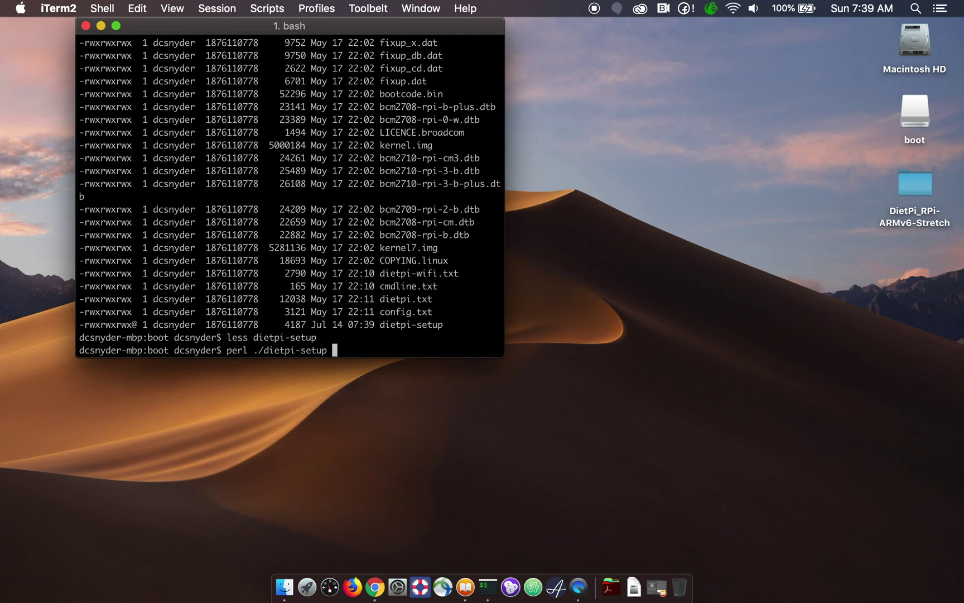
key(Return)
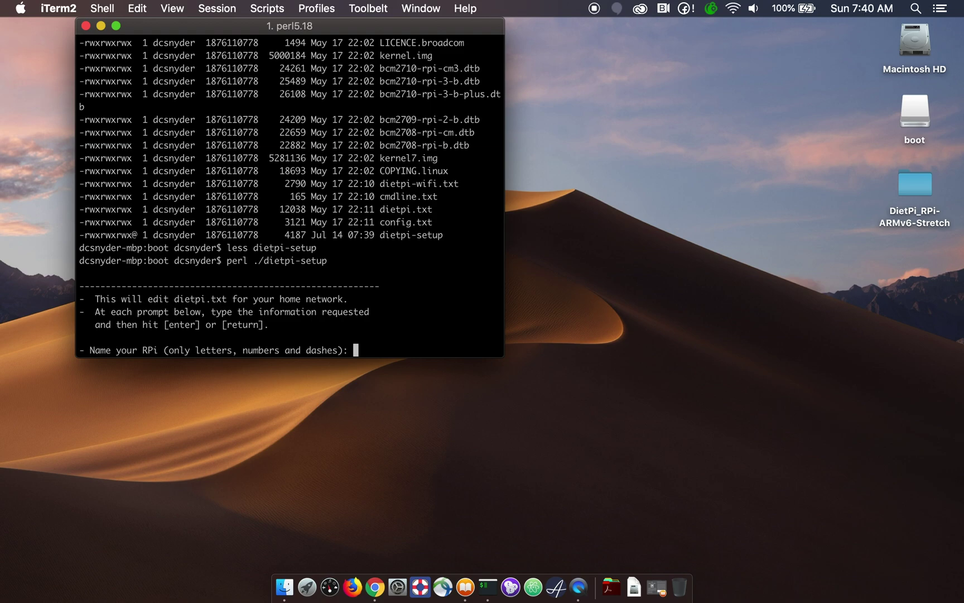
- Answer the setup prompts with name kitchen-pi, wifi network y, SSID My_Home and the wifi password, and review the updated settings
text(kitchen-pi)
key(Return)
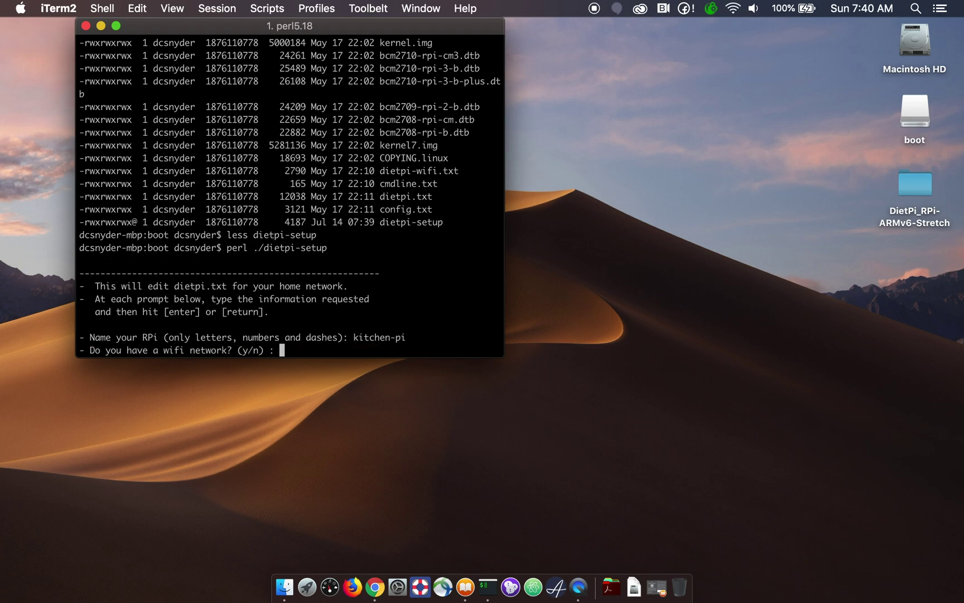
text(y)
key(Return)
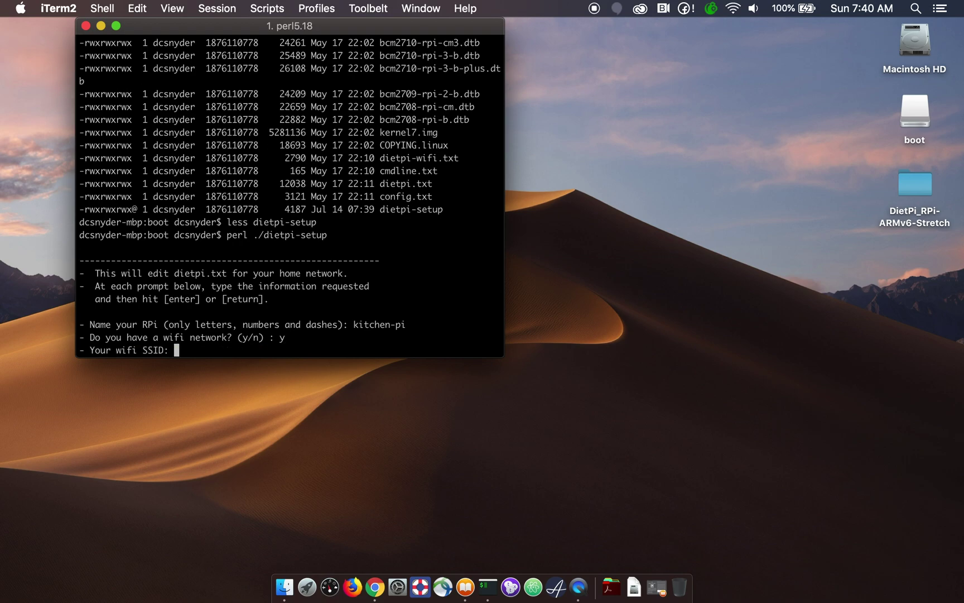
text(My_Home)
key(Return)
text(My_password)
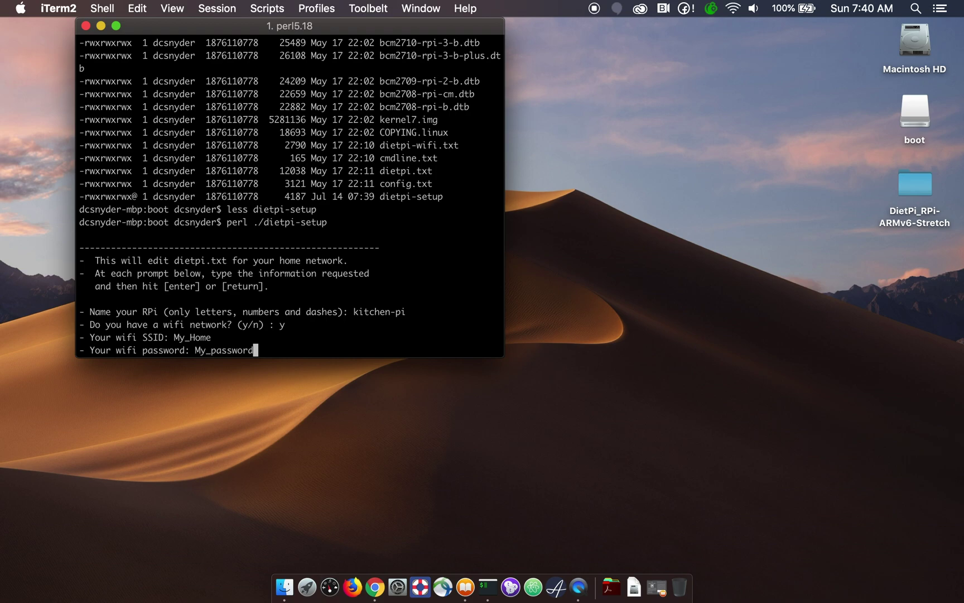
key(Return)
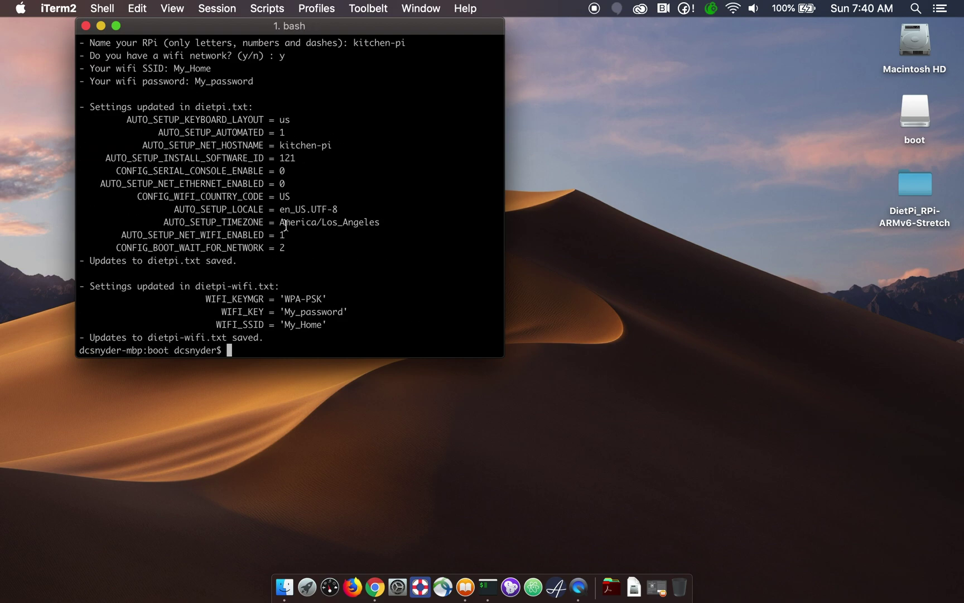
double_click(217, 106)
double_click(184, 337)
click(378, 275)
- Exit the iTerm2 shell session using the boot volume, dismiss the eject warning, and eject boot from the Desktop
click(924, 123)
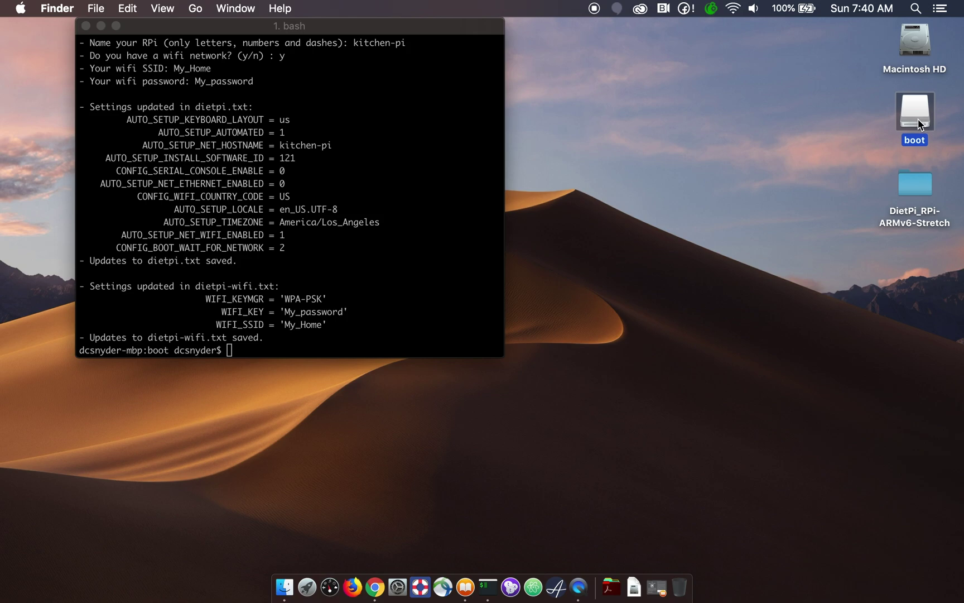
drag(920, 124, 684, 599)
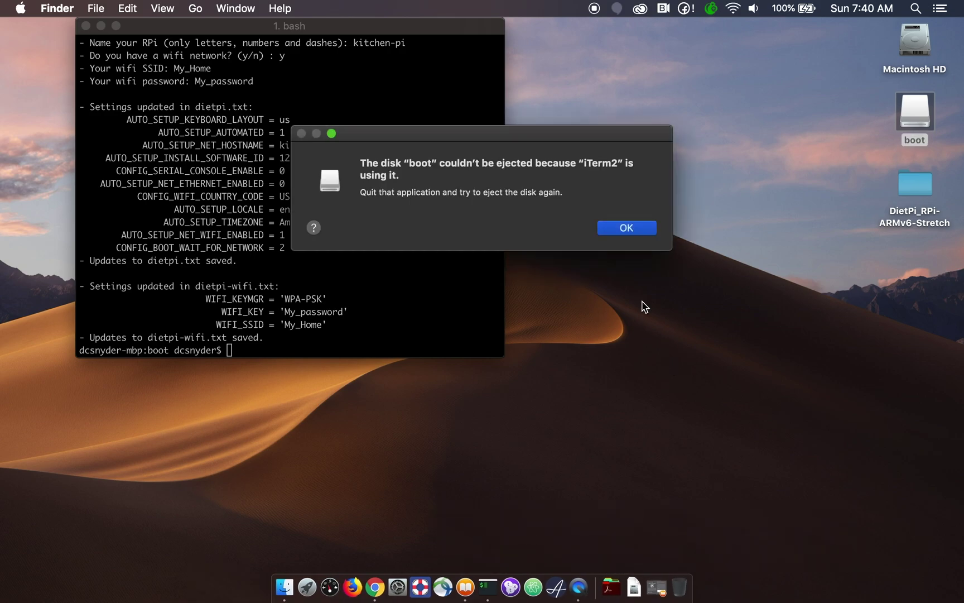
click(421, 272)
text(exit)
key(Return)
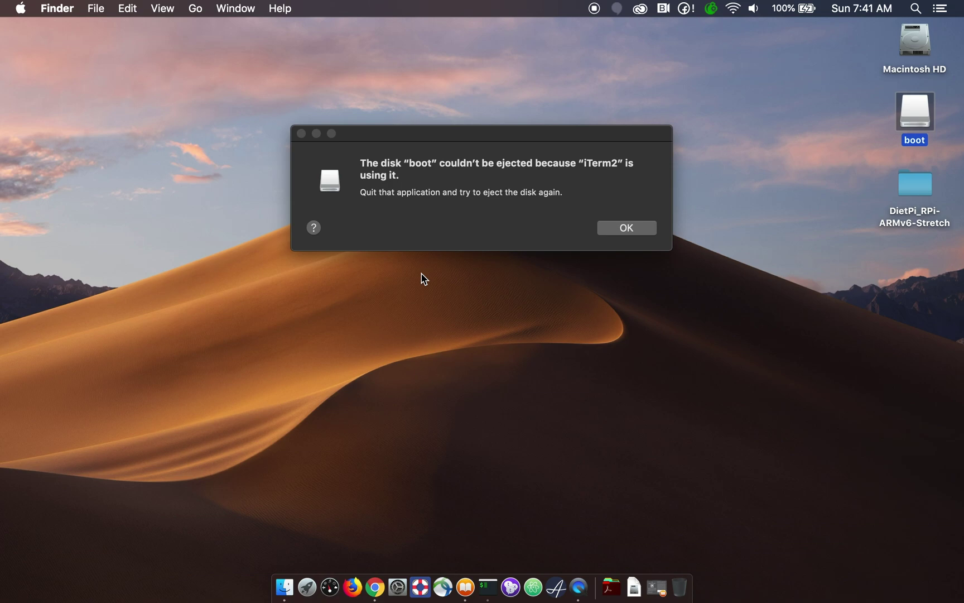
click(626, 228)
drag(913, 106, 680, 582)
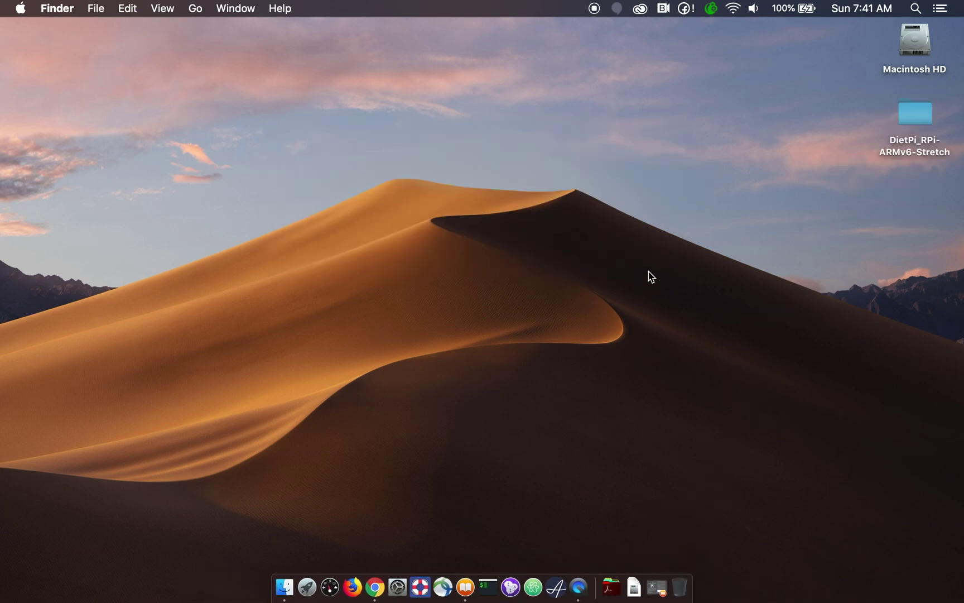